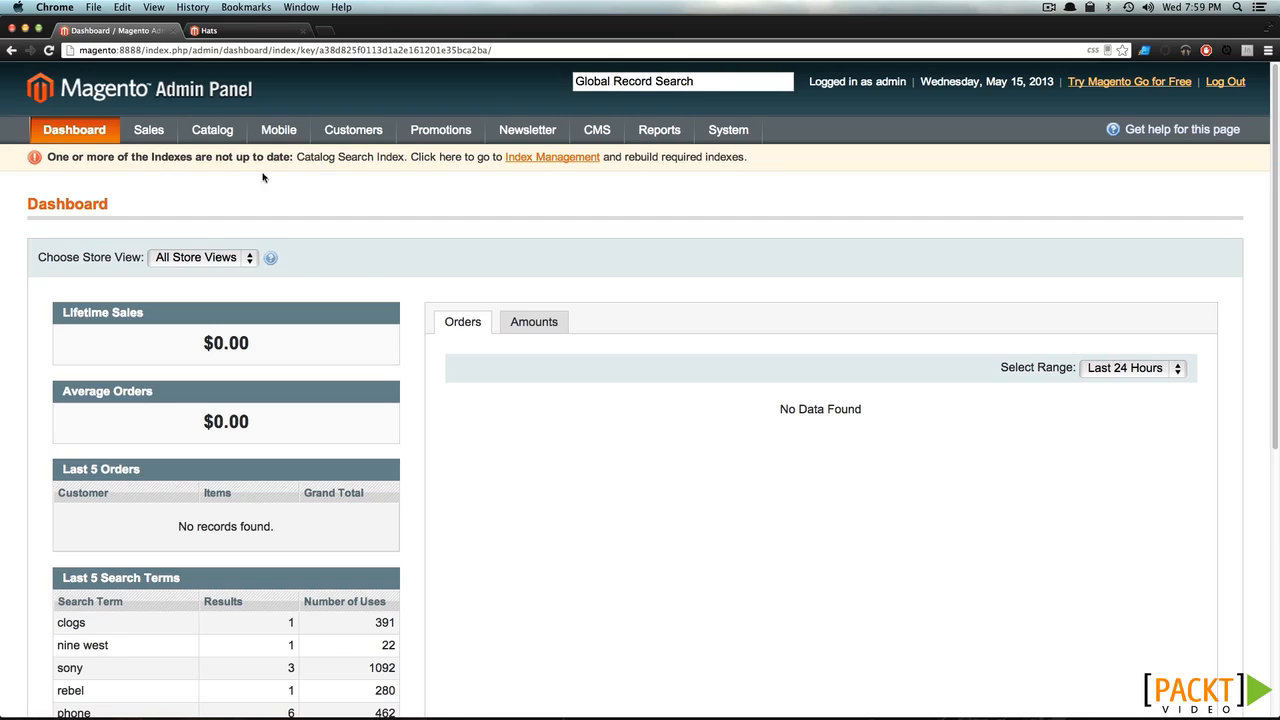
# Open the catalog's attribute set management and start adding a new attribute set.
pyautogui.moveTo(212, 130)
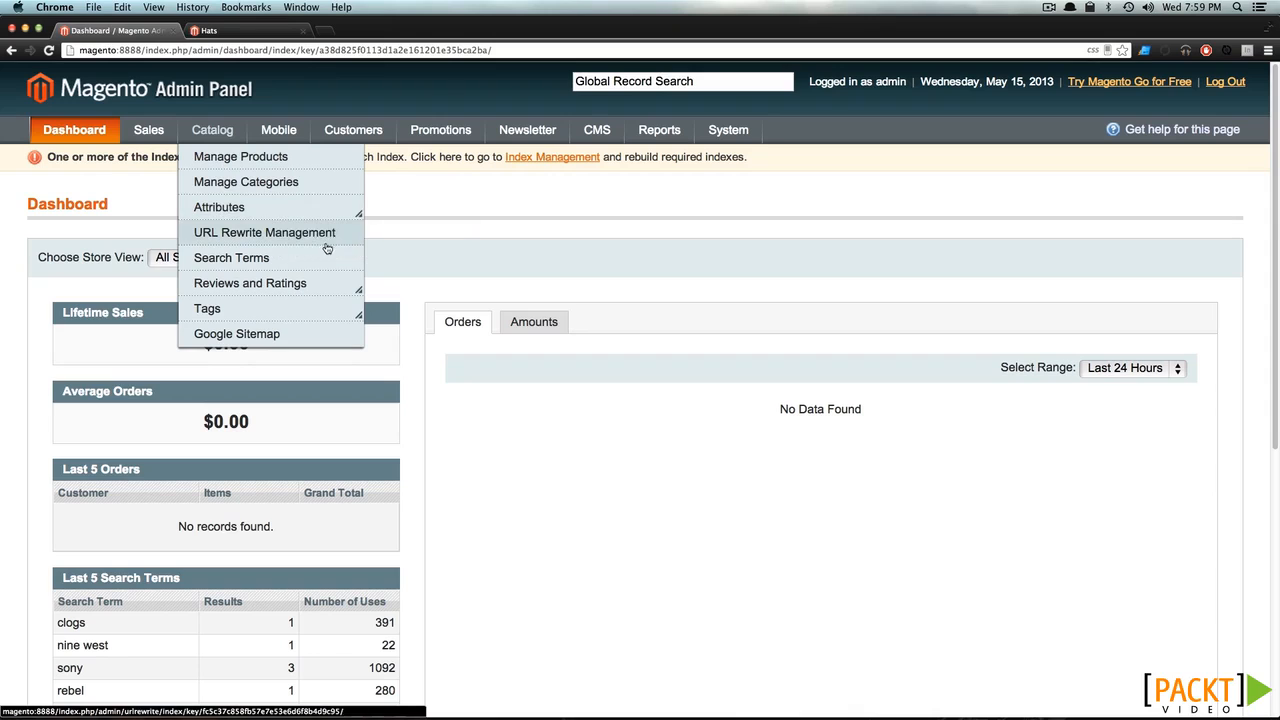
pyautogui.moveTo(280, 210)
pyautogui.click(345, 248)
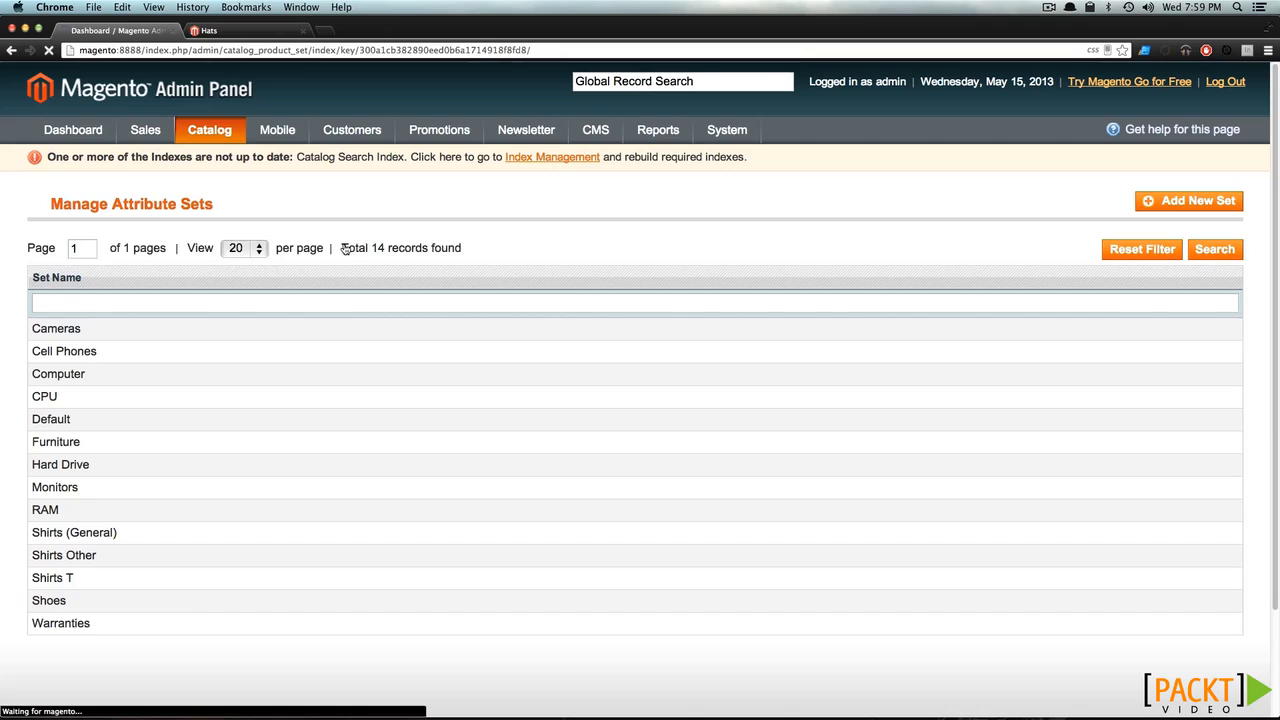
pyautogui.click(1189, 208)
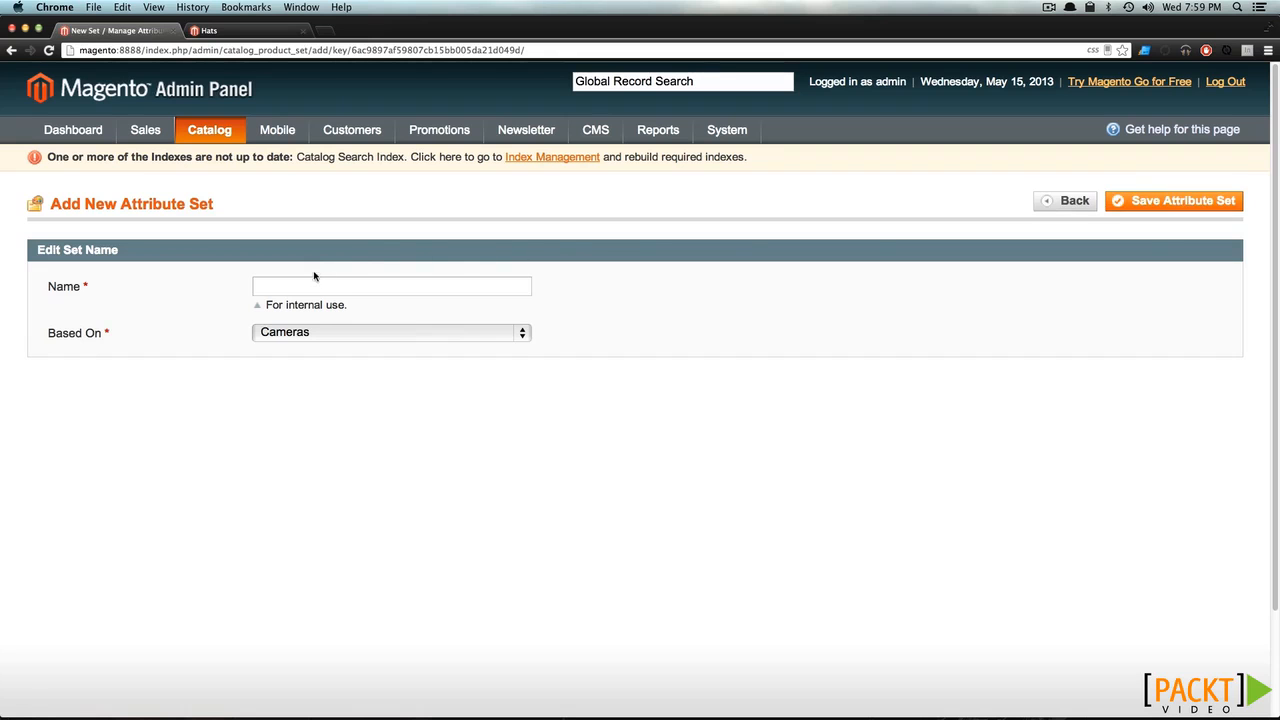
# Name the new attribute set Hats, base it on Default, and save it.
pyautogui.click(322, 282)
pyautogui.write('Hats')
pyautogui.click(297, 338)
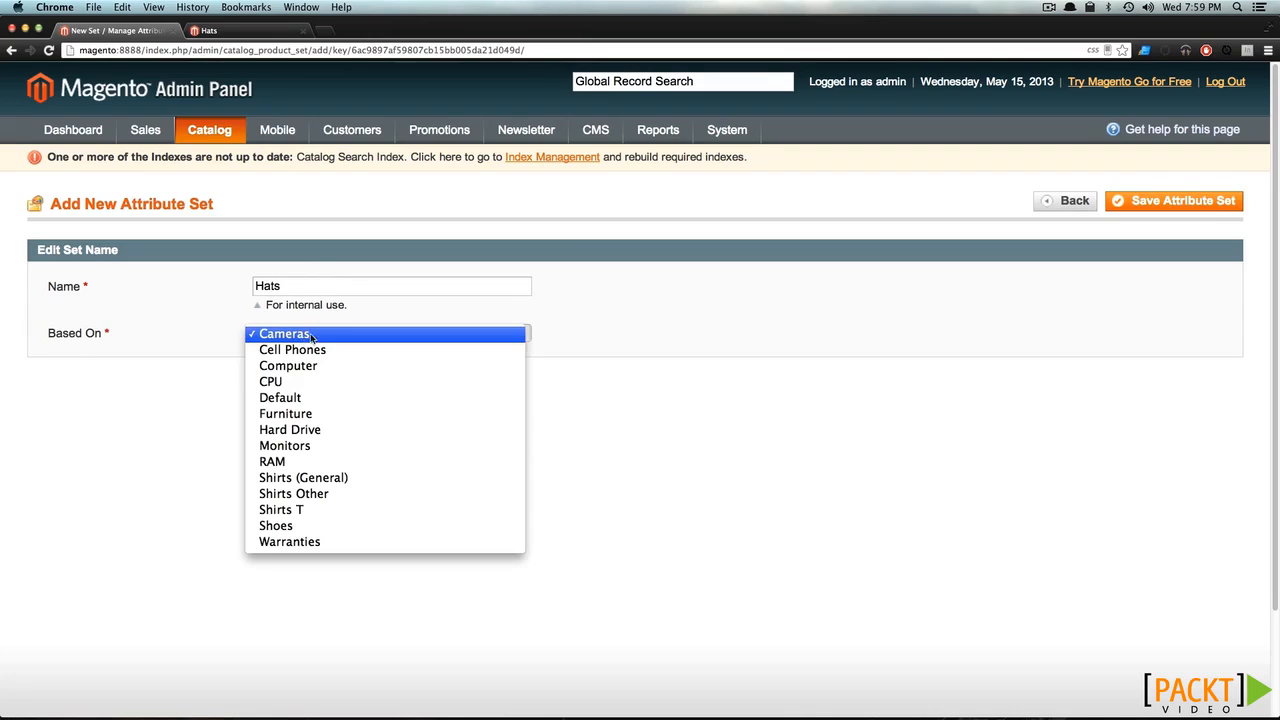
pyautogui.click(353, 398)
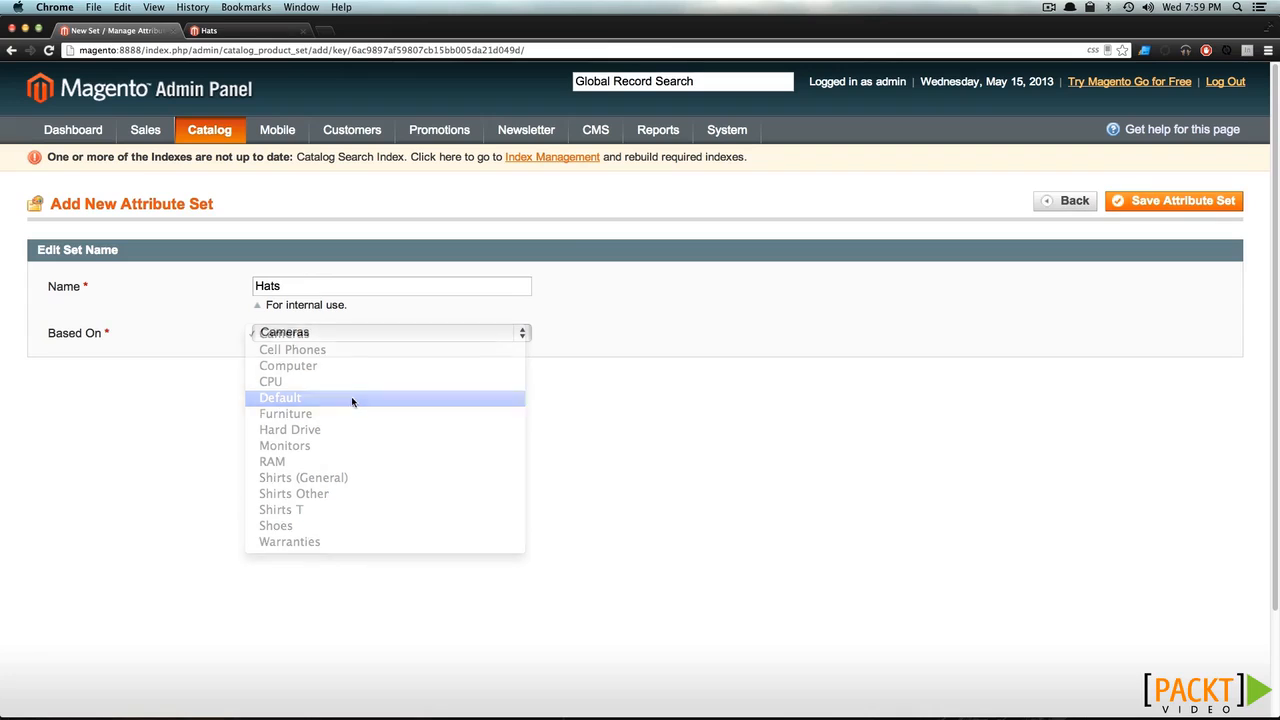
pyautogui.click(1161, 204)
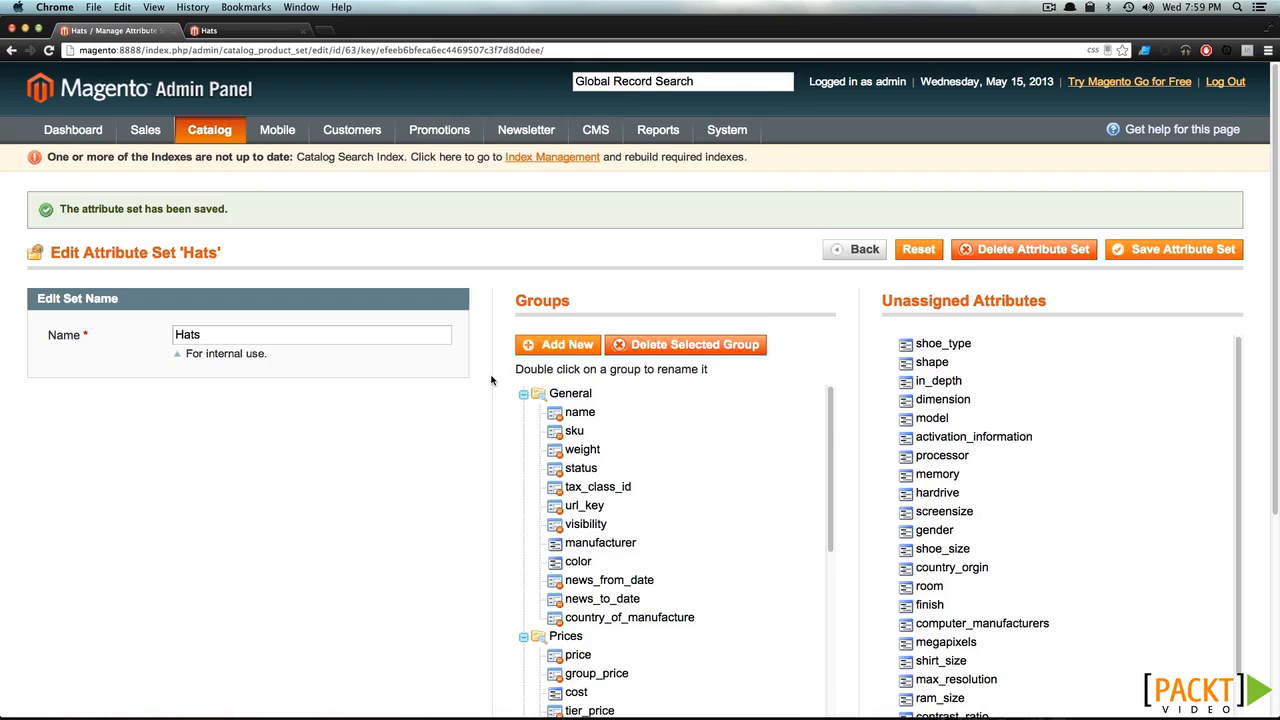
# Review the Hats set's attribute groups, collapsing every group from Prices through Gift Options so only General stays expanded.
pyautogui.scroll(-2, 491, 379)
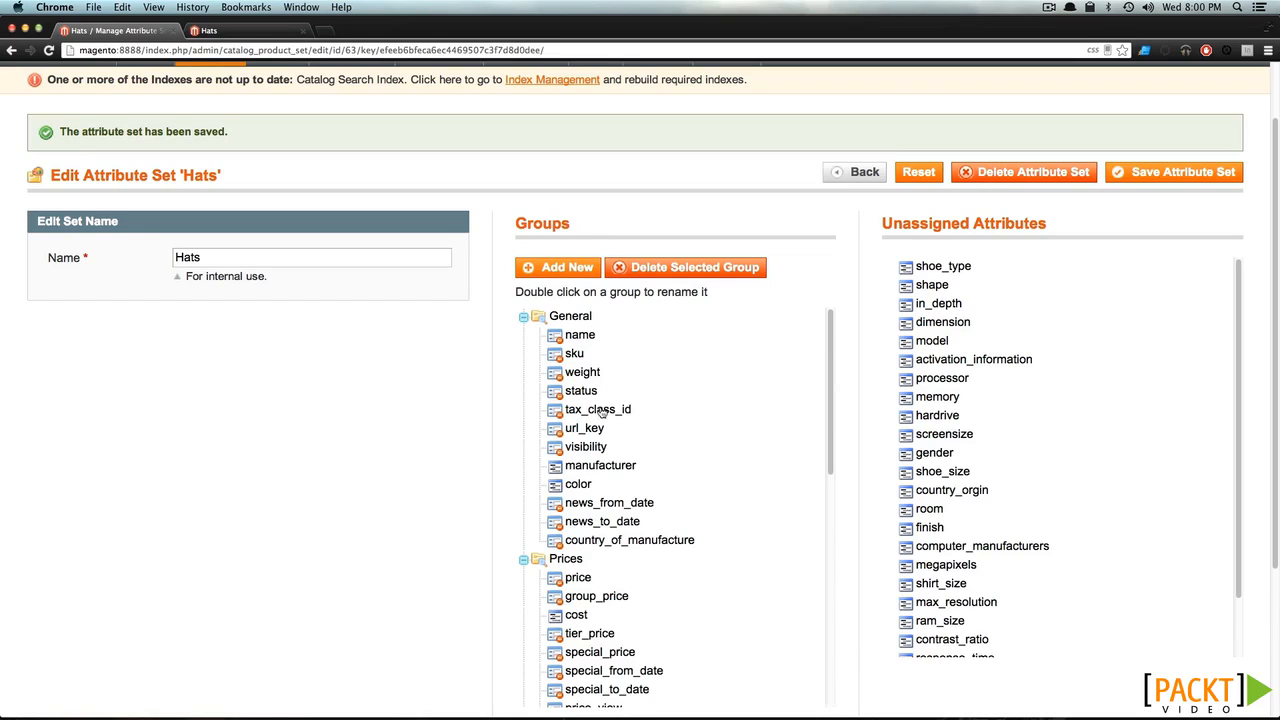
pyautogui.scroll(-1, 584, 458)
pyautogui.moveTo(582, 444)
pyautogui.mouseDown()
pyautogui.moveTo(582, 414)
pyautogui.moveTo(588, 455)
pyautogui.mouseUp()
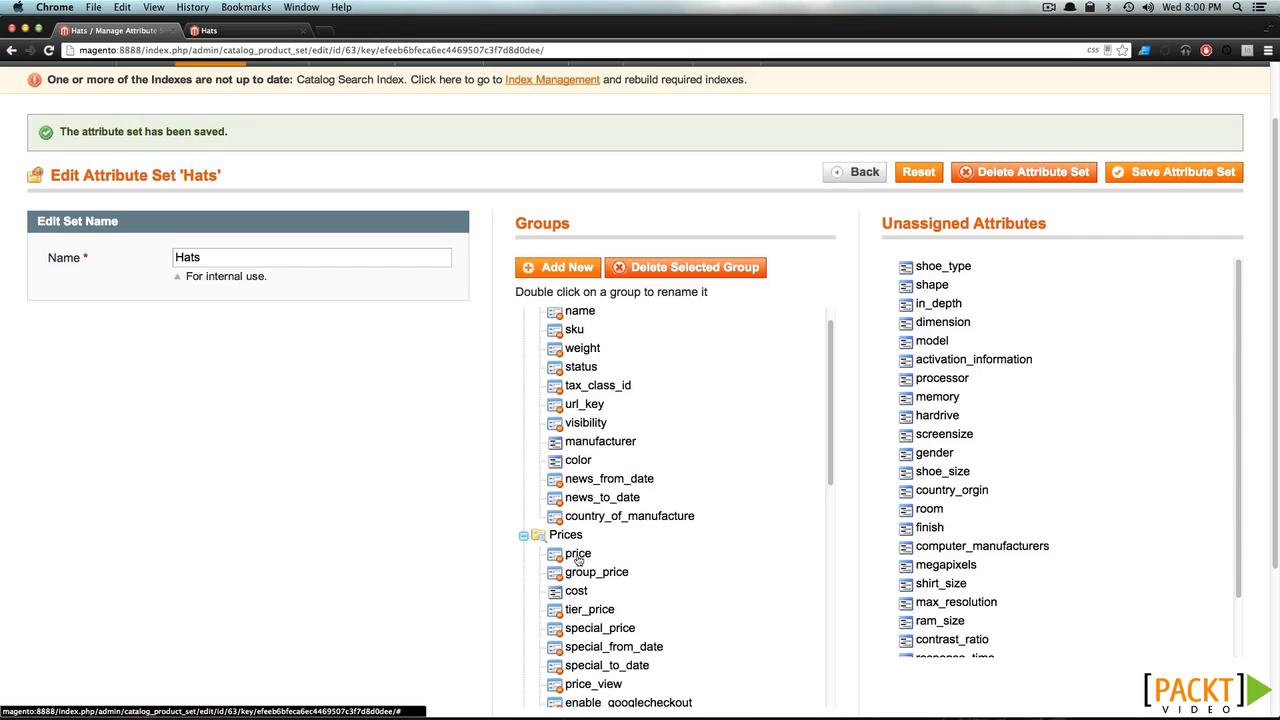
pyautogui.click(524, 537)
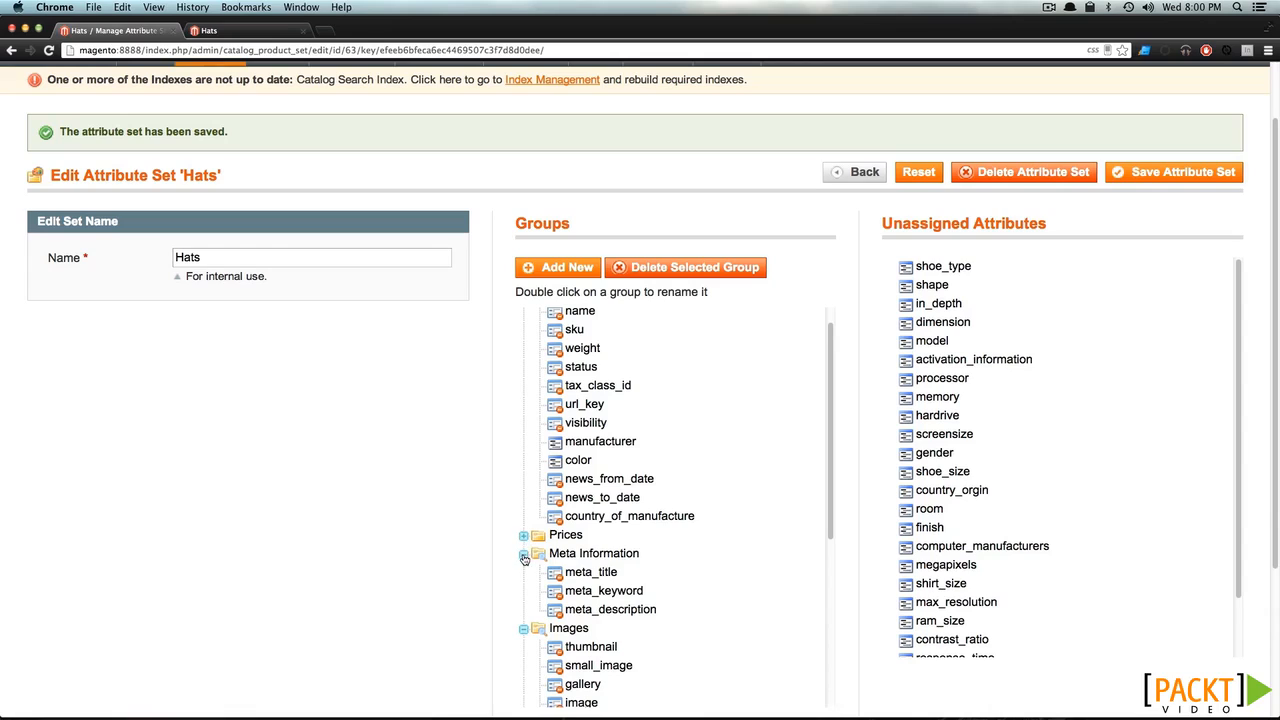
pyautogui.click(524, 556)
pyautogui.click(524, 573)
pyautogui.click(524, 591)
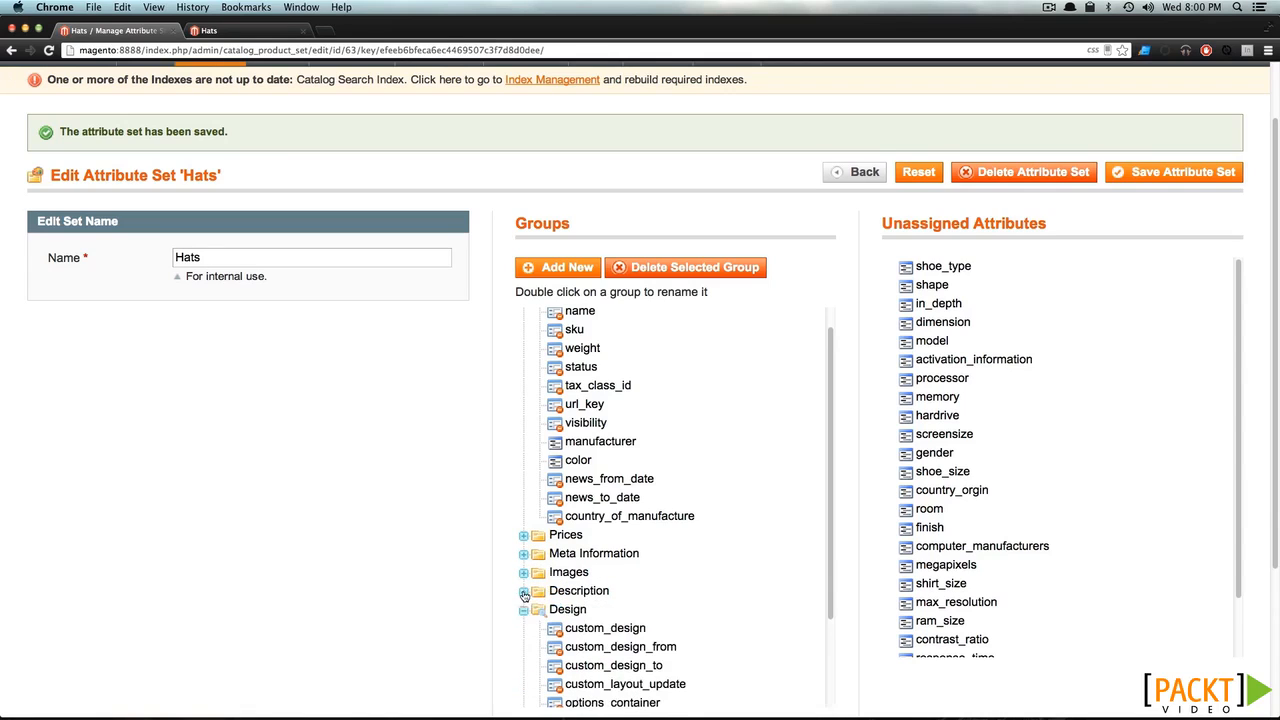
pyautogui.click(524, 609)
pyautogui.scroll(-1, 528, 605)
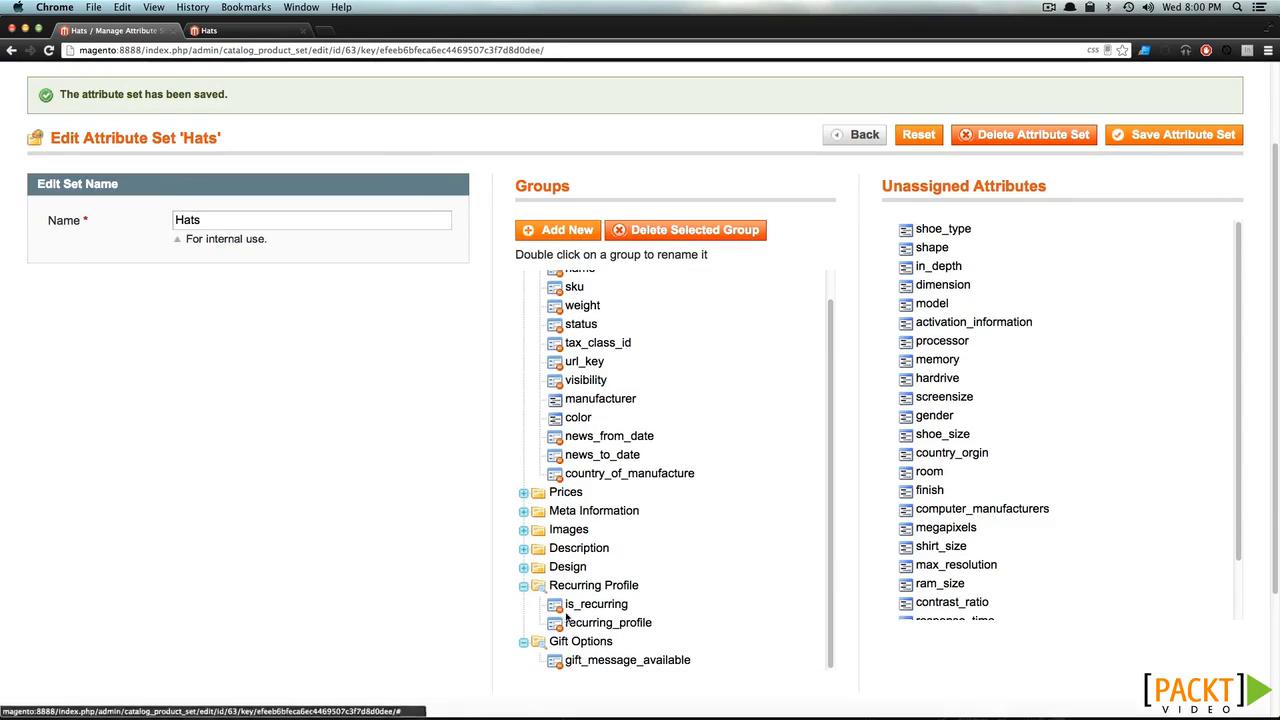
pyautogui.click(523, 586)
pyautogui.click(524, 634)
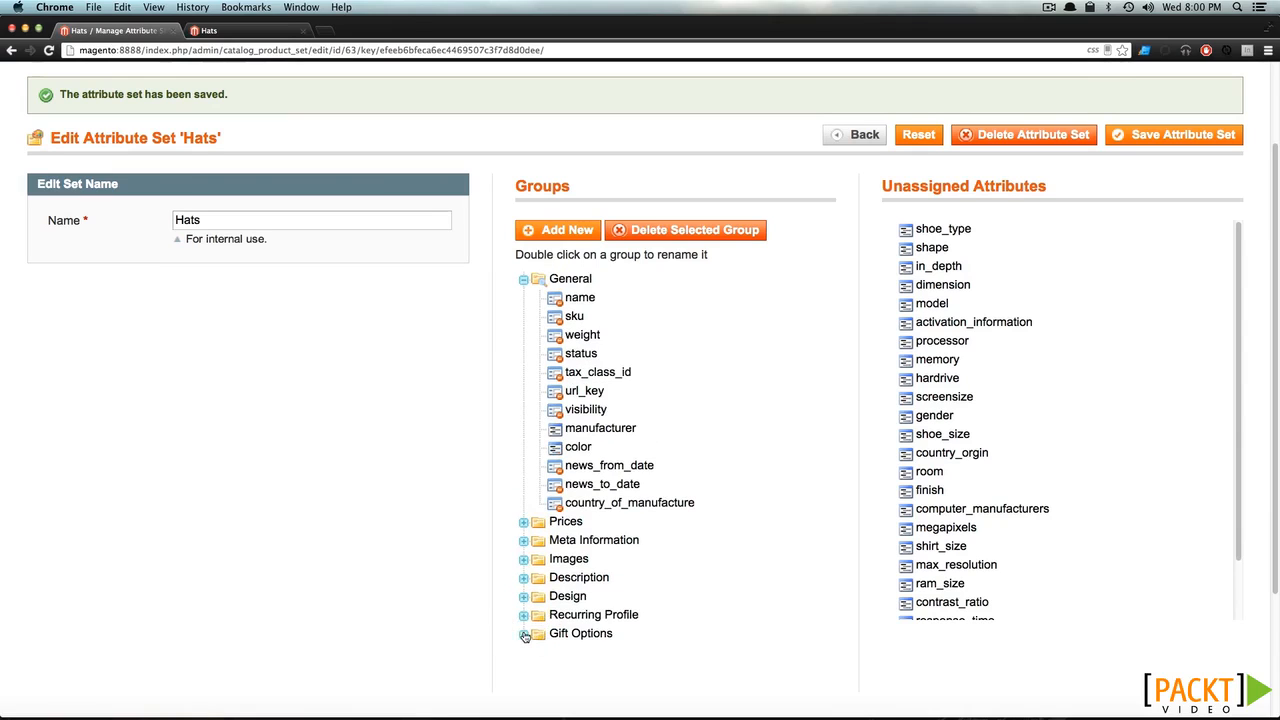
pyautogui.scroll(3, 564, 545)
pyautogui.scroll(-5, 566, 535)
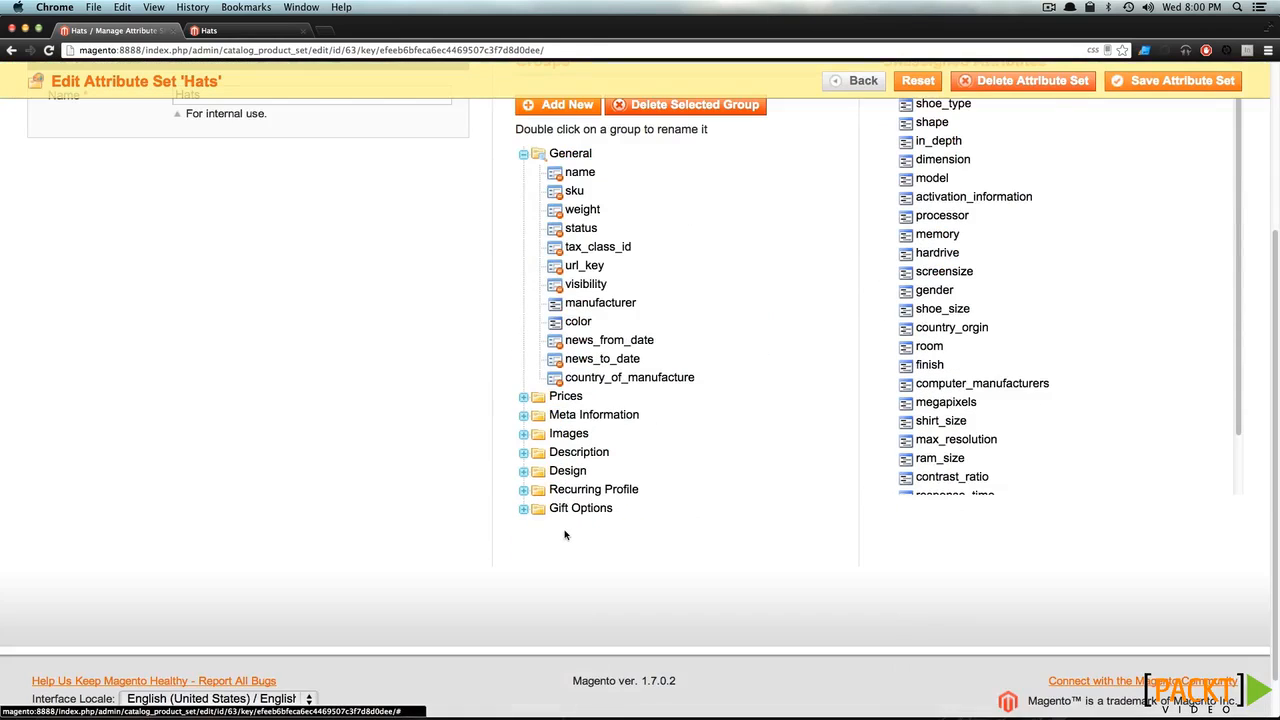
pyautogui.scroll(3, 564, 535)
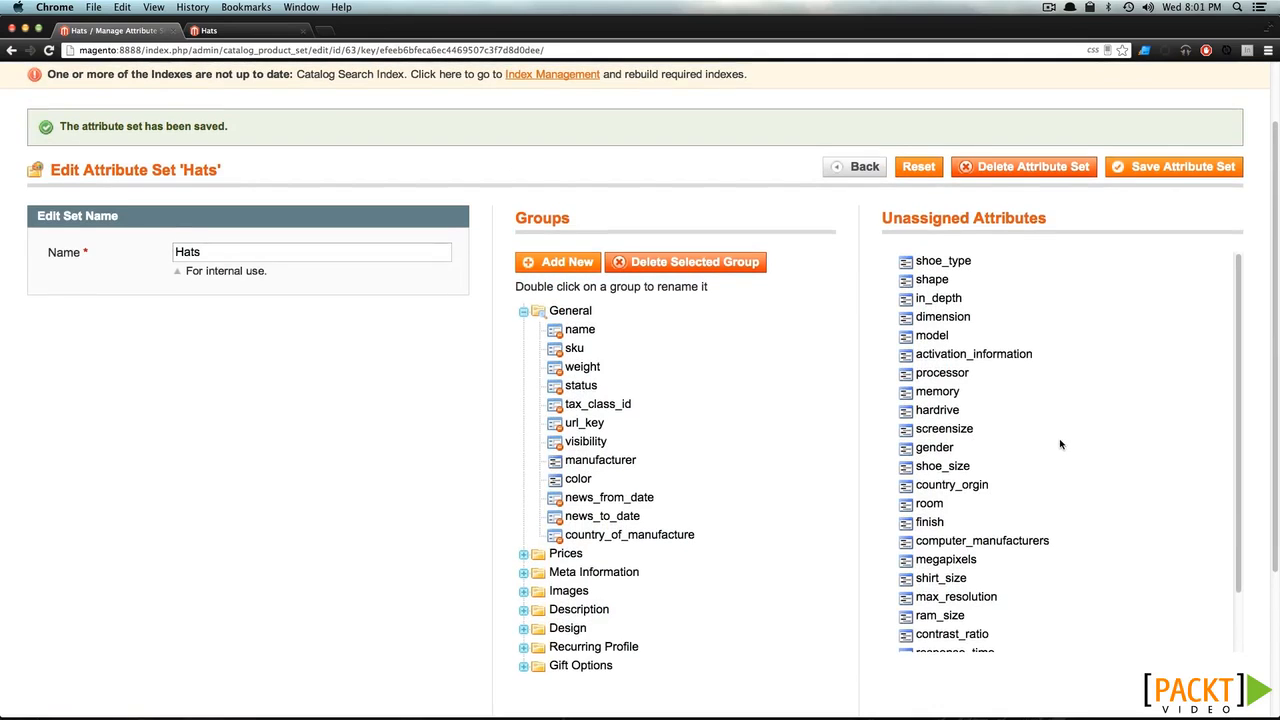
# Assign the unassigned hat_style attribute to the General group and order it directly below color.
pyautogui.scroll(-5, 1038, 439)
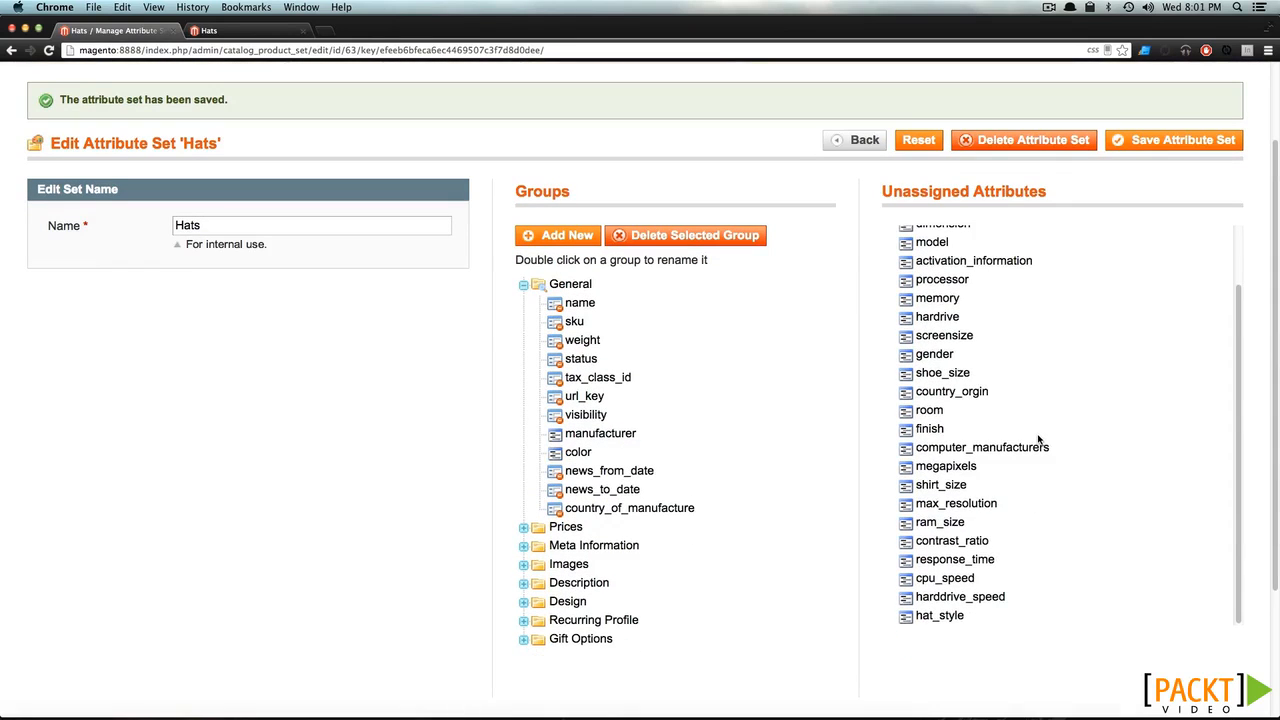
pyautogui.moveTo(946, 622); pyautogui.dragTo(606, 450)
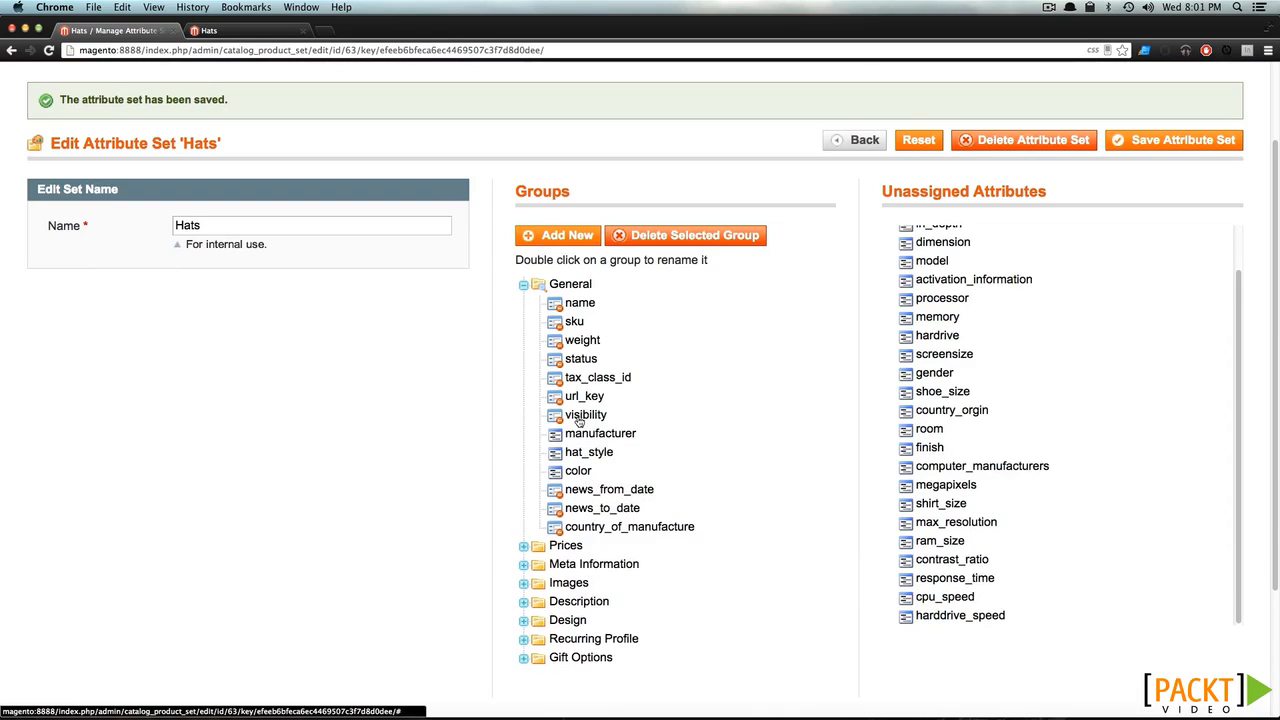
pyautogui.moveTo(576, 476); pyautogui.dragTo(577, 443)
# Look over the remaining unassigned attributes and save the Hats attribute set.
pyautogui.scroll(2, 1081, 497)
pyautogui.scroll(2, 1081, 497)
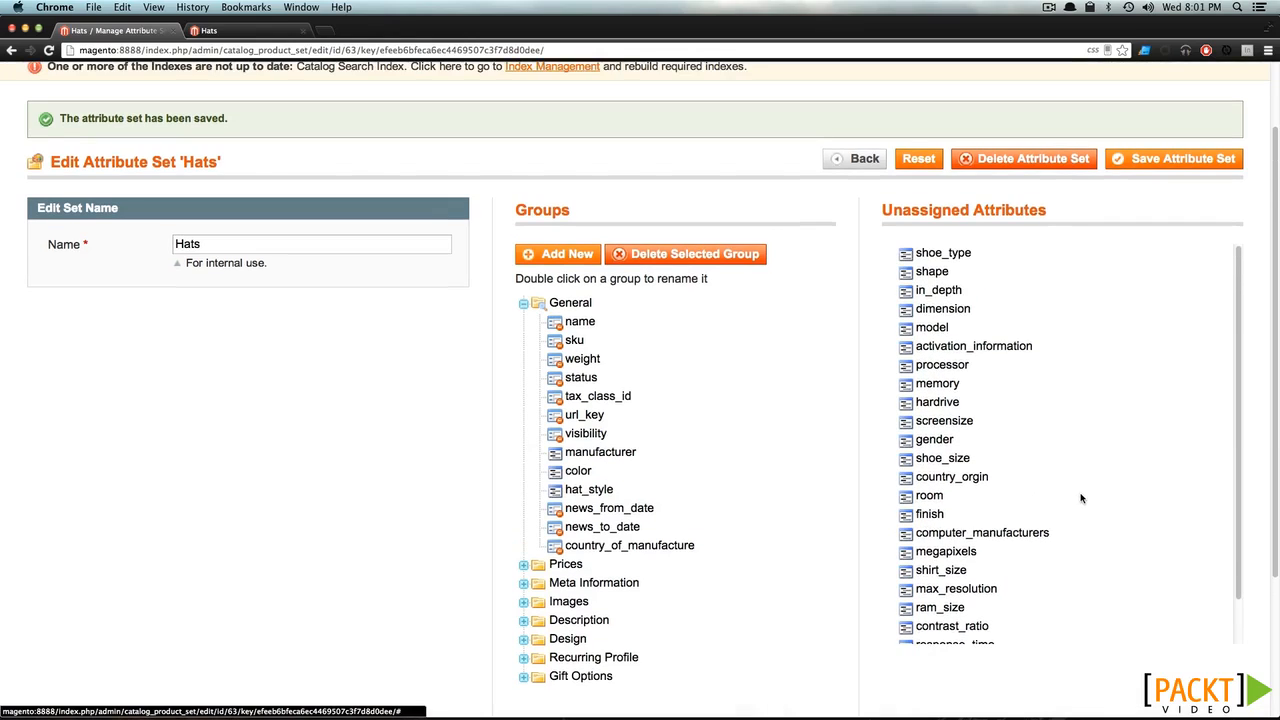
pyautogui.scroll(-4, 1081, 497)
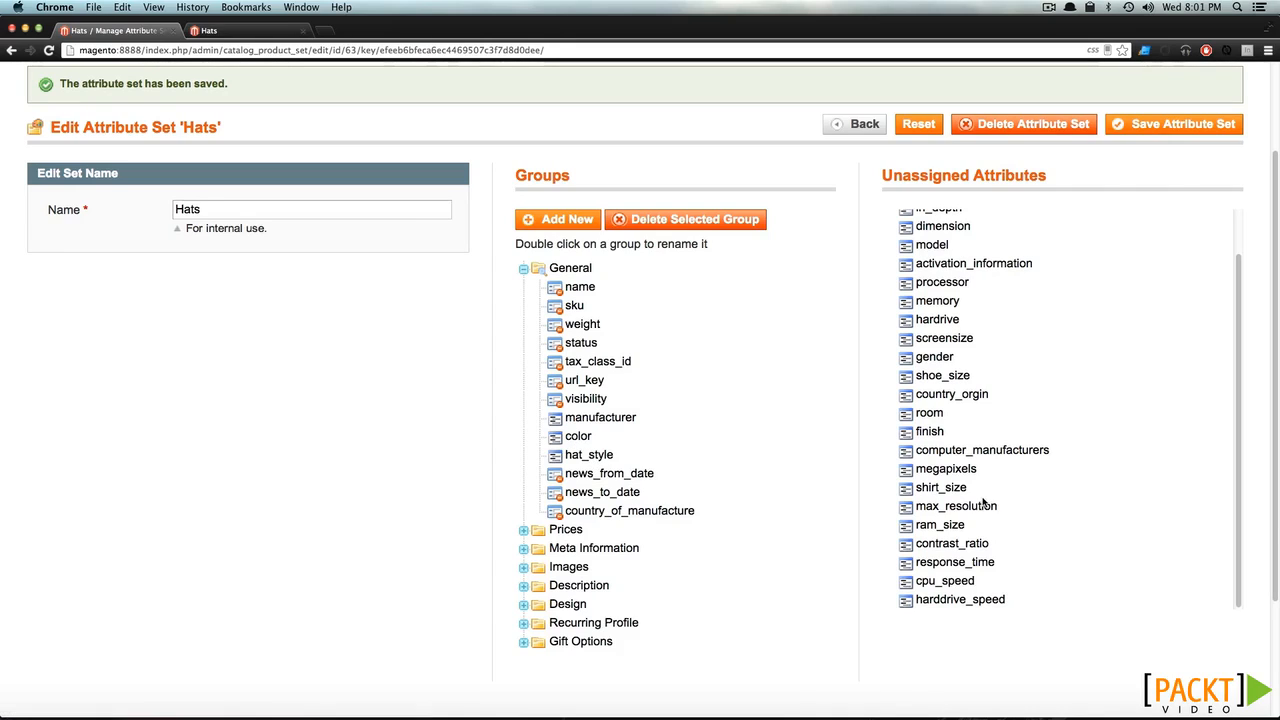
pyautogui.scroll(2, 985, 503)
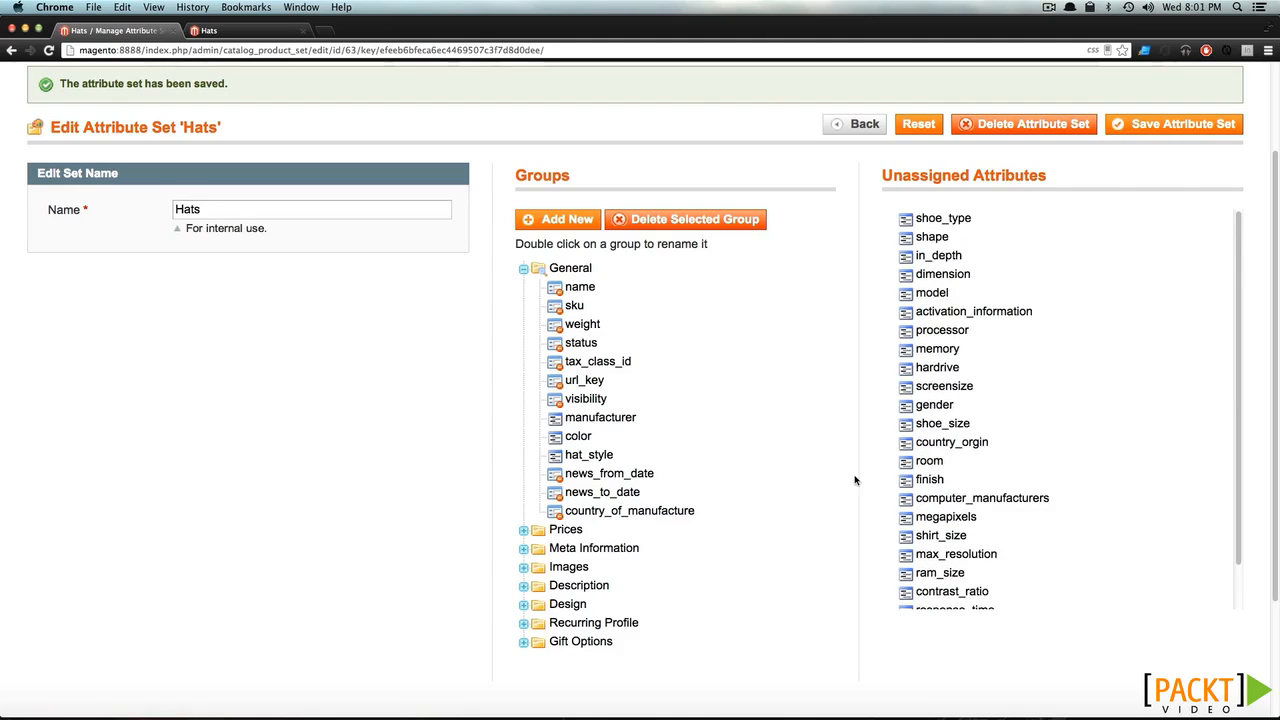
pyautogui.scroll(1, 849, 374)
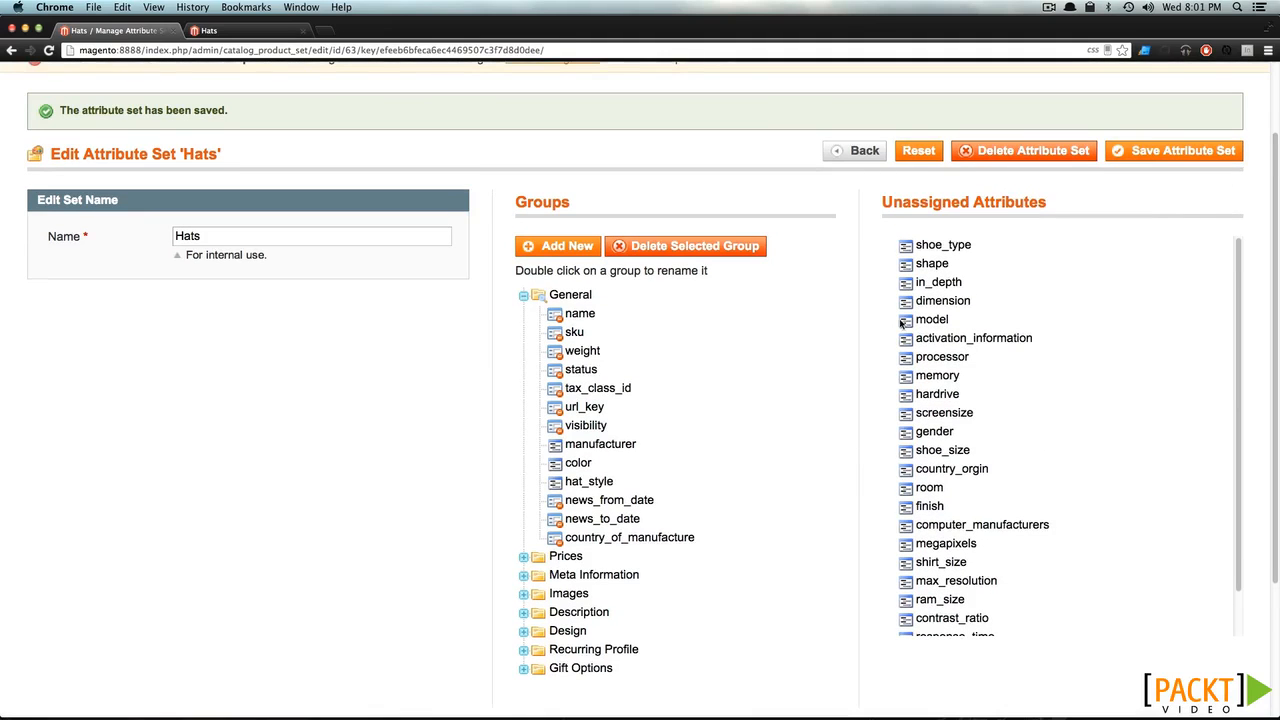
pyautogui.click(1177, 152)
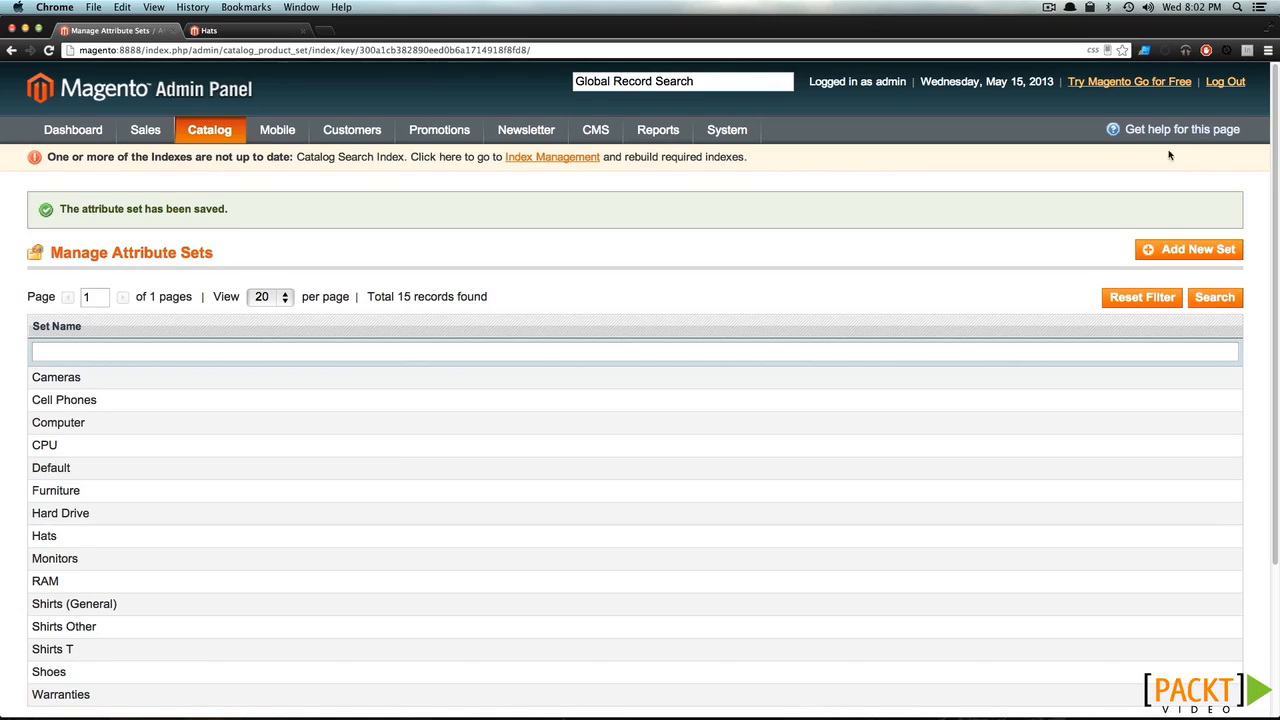
# Switch to the storefront's Hats category page.
pyautogui.click(212, 31)
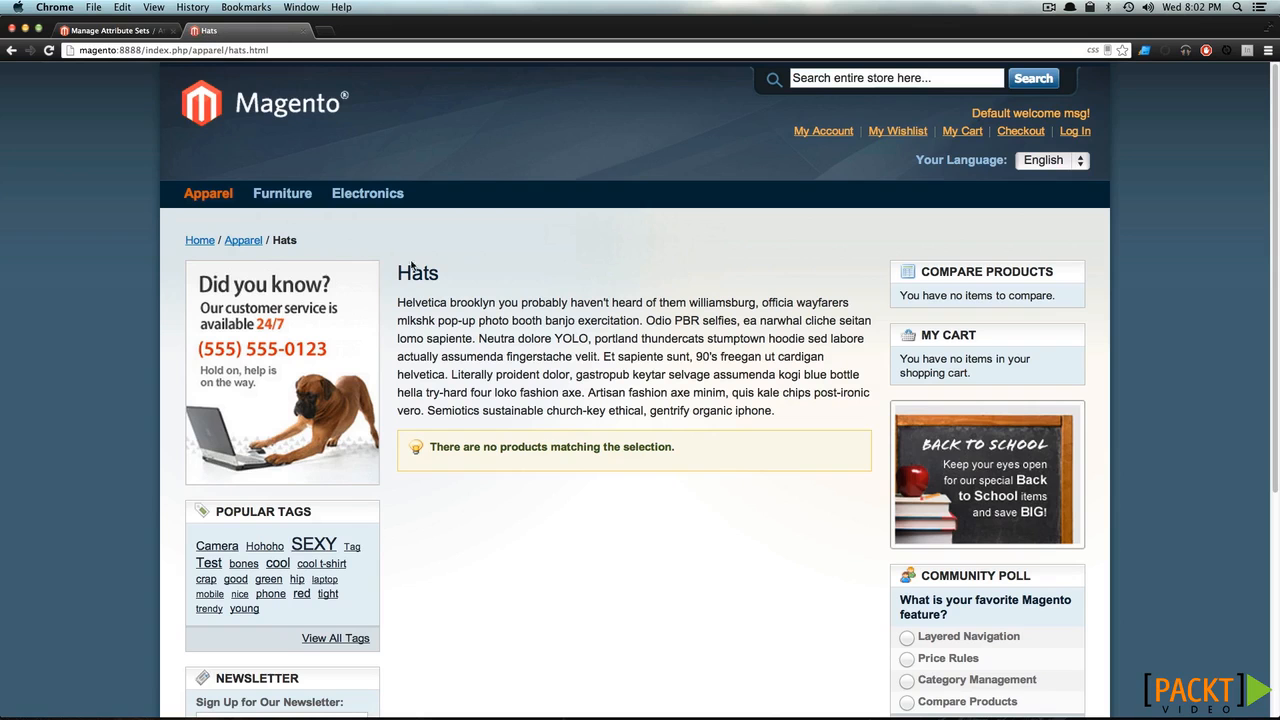